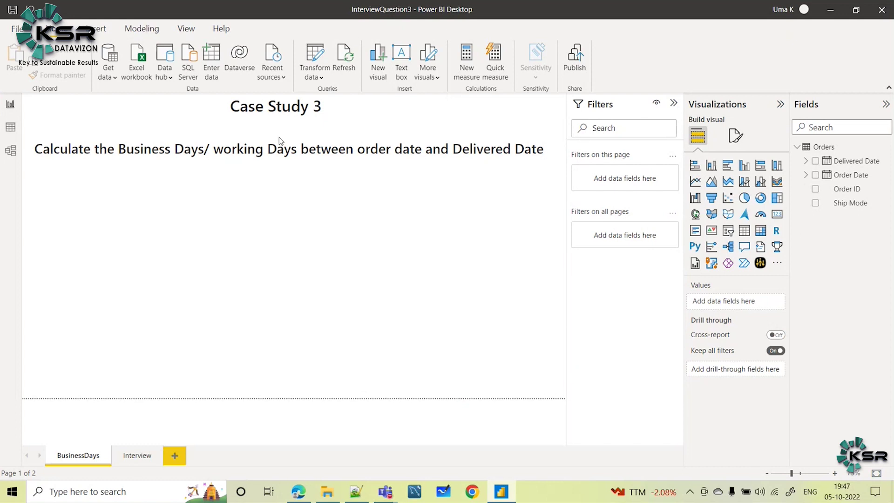
Examine the Order ID, Order Date, Delivered Date and Ship Mode columns of the Orders table in the data view
click(264, 343)
click(11, 129)
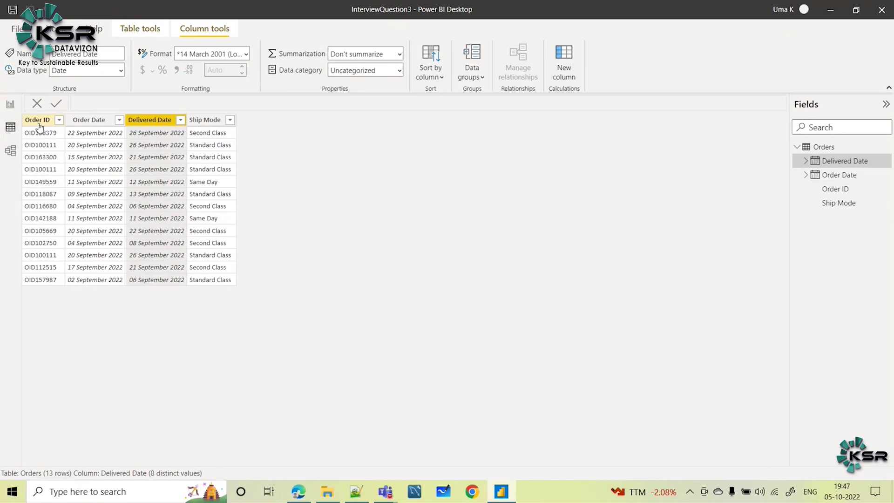
click(40, 120)
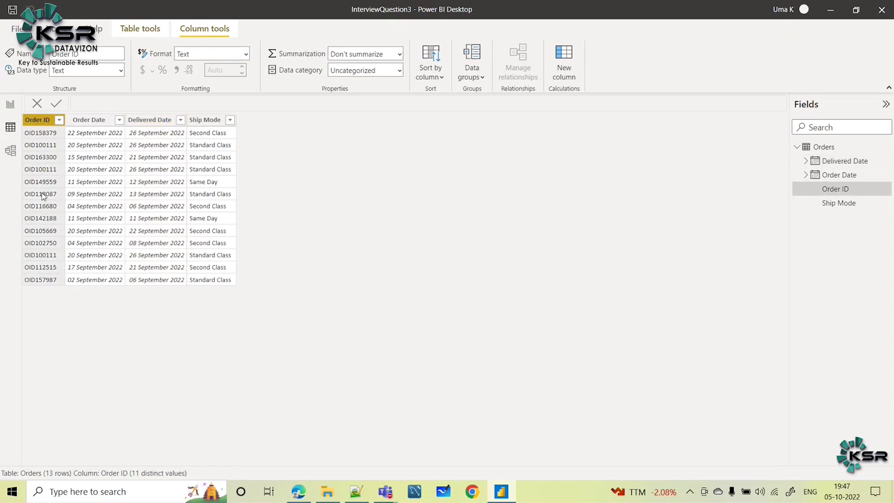
click(87, 122)
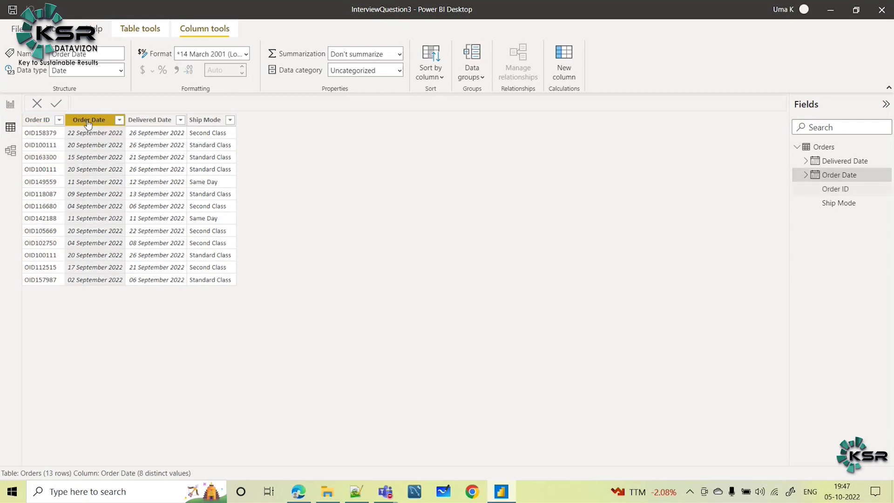
click(164, 124)
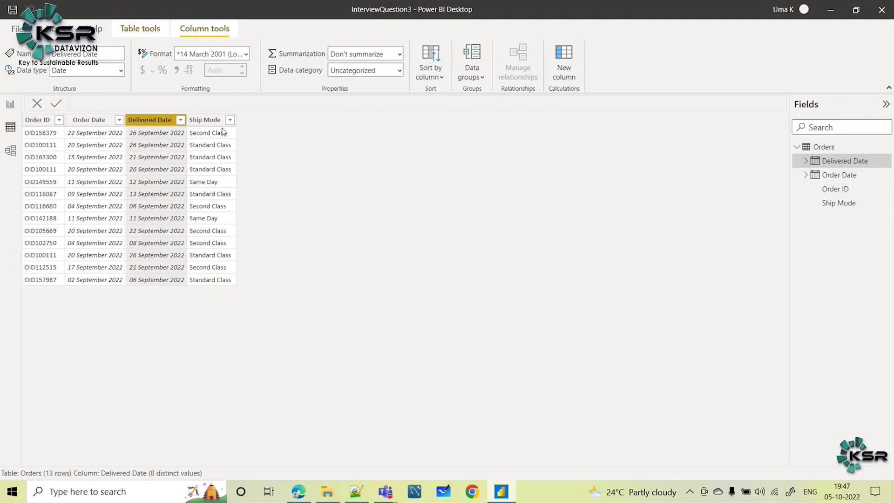
click(205, 122)
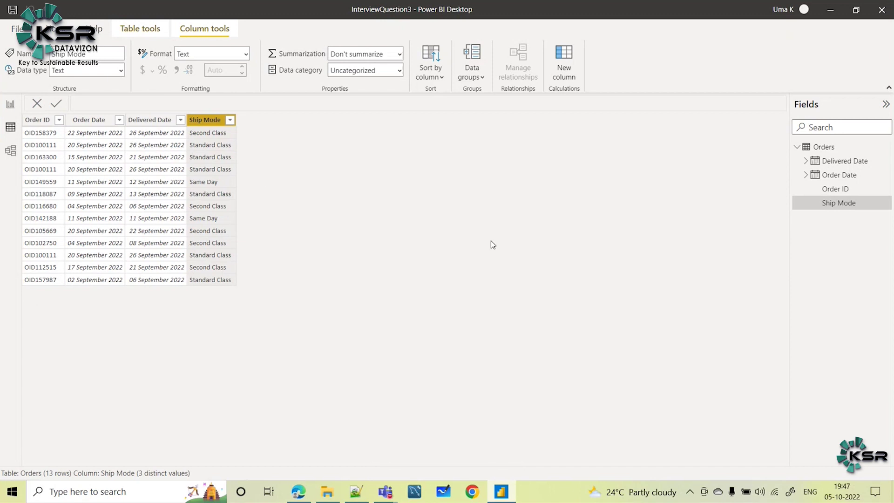
Insert a table visual below the case study question on the BusinessDays report page and add Order ID to it
click(10, 104)
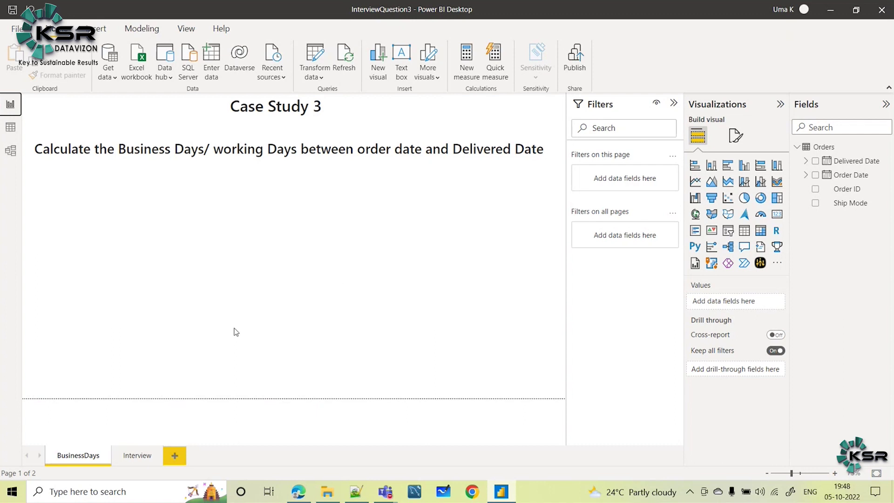
click(59, 275)
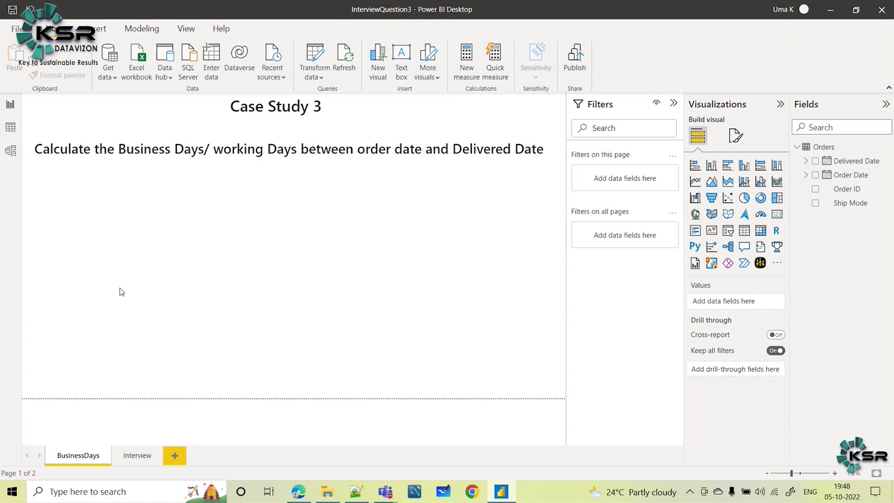
click(744, 231)
drag(291, 272, 289, 358)
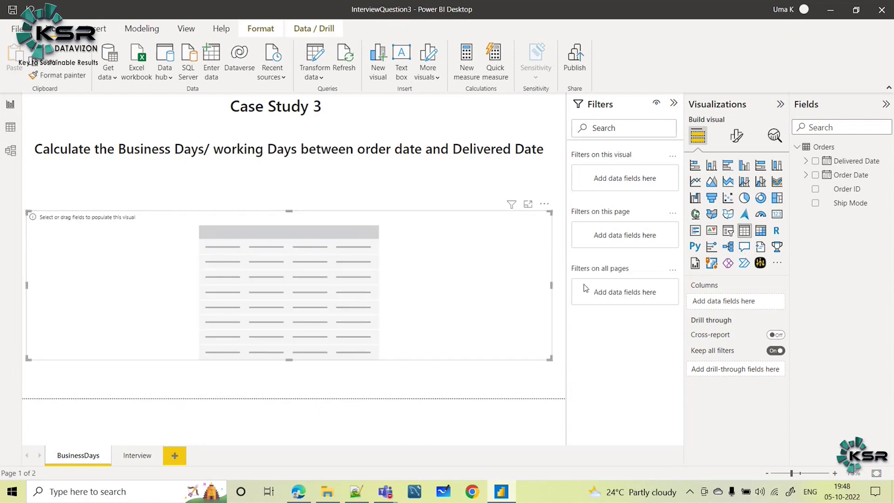
click(816, 190)
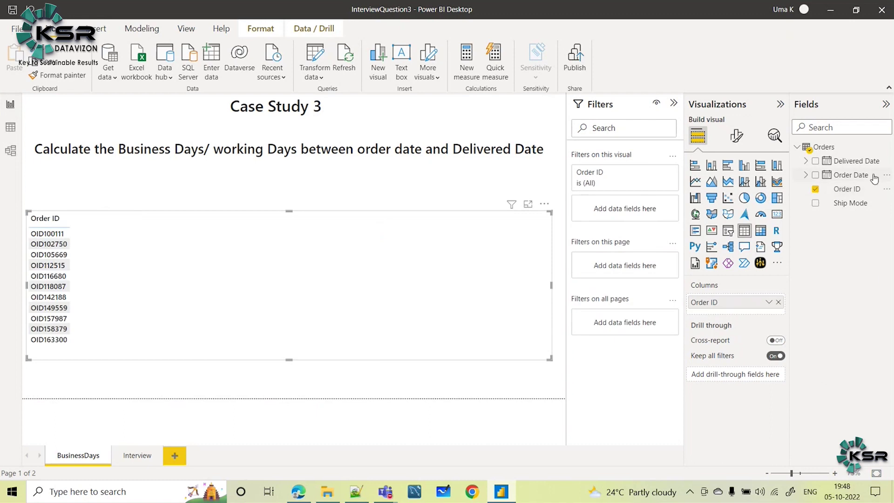
Add Order Date and Delivered Date to the table visual as plain dates instead of date hierarchies
click(816, 175)
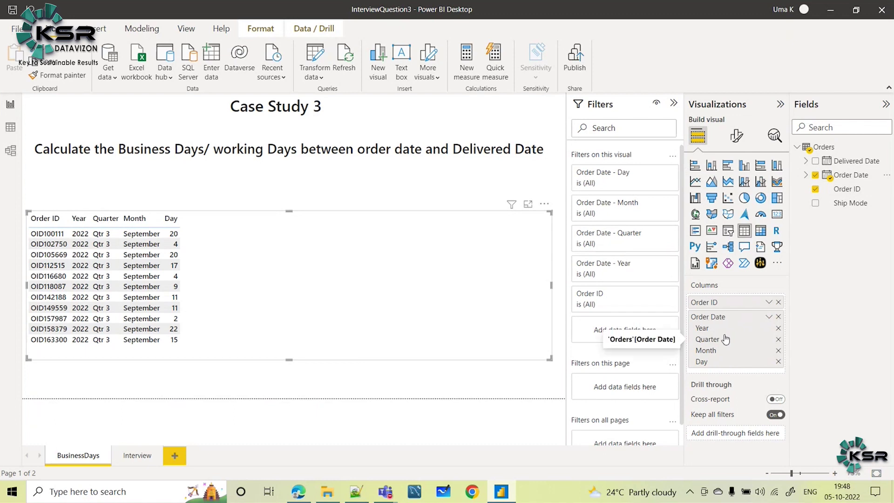
click(769, 317)
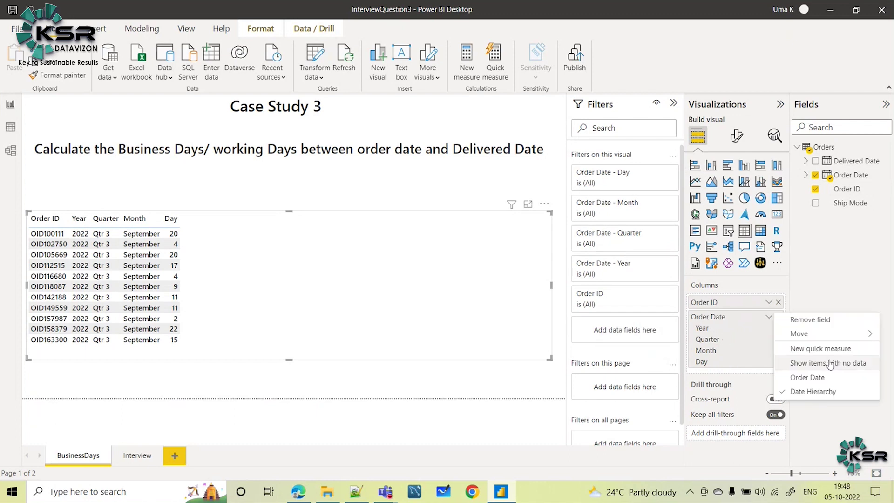
click(807, 378)
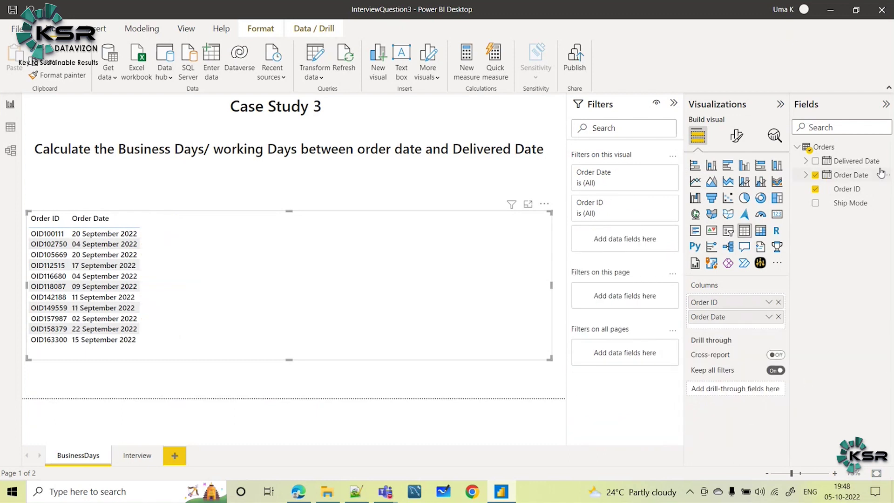
click(818, 162)
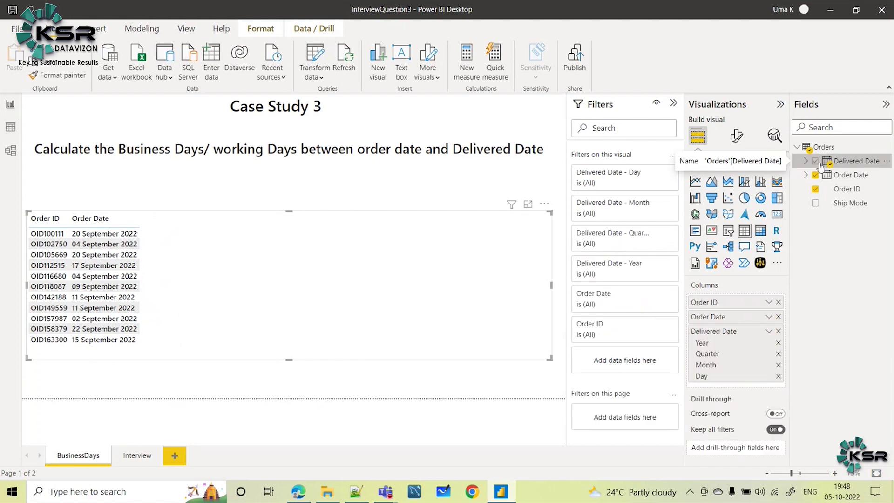
click(769, 331)
click(810, 392)
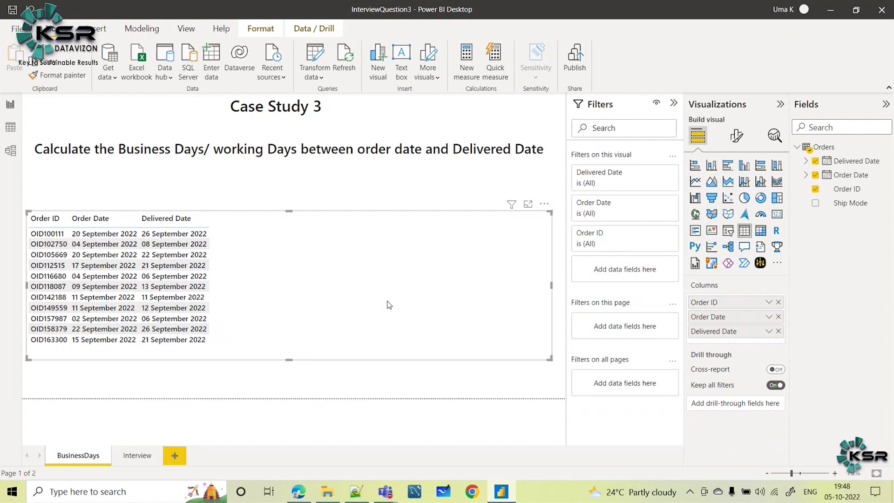
click(483, 390)
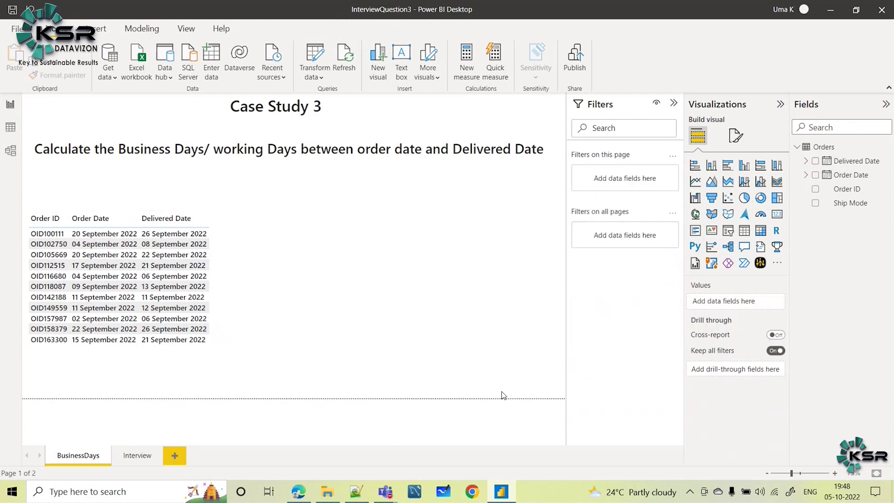
Create a new measure in the Orders table and name it Net Working Days in its formula
click(824, 147)
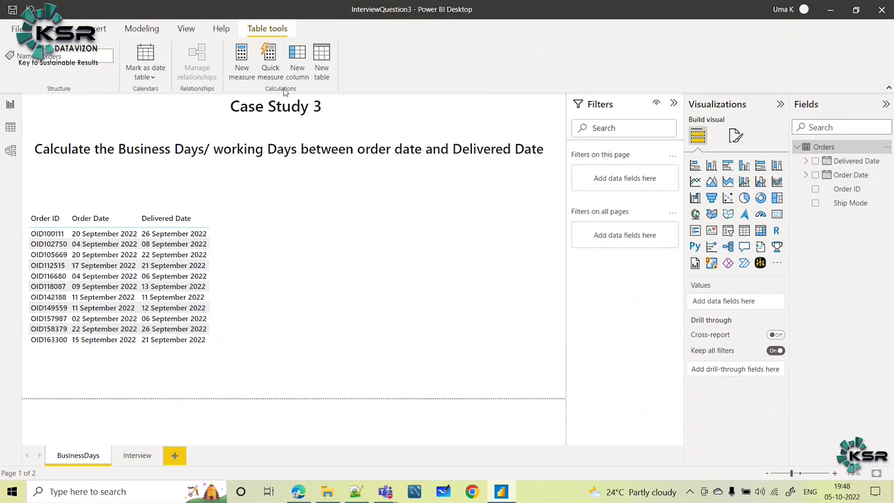
click(242, 57)
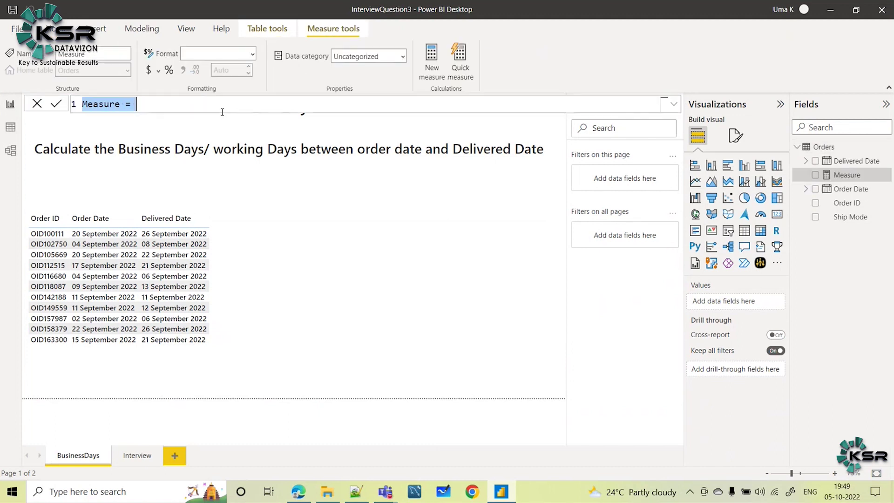
text(Working)
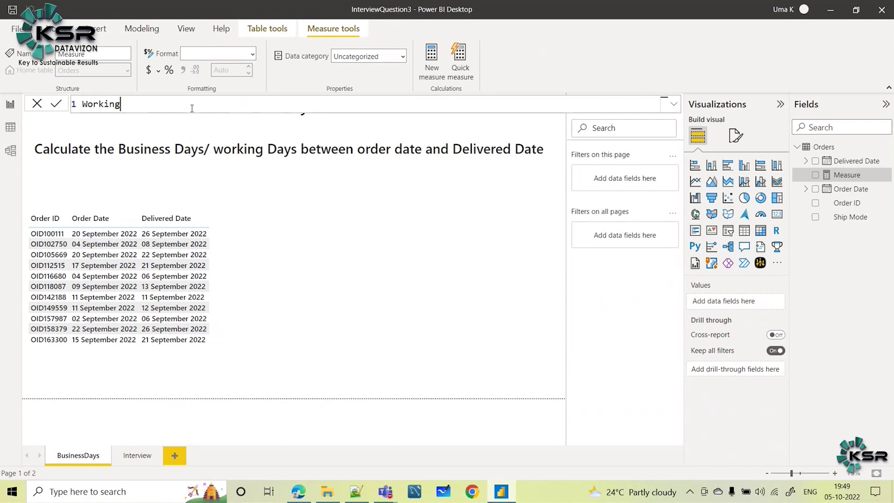
text( Days)
key(Home)
text(Net)
click(229, 103)
text(=)
scroll(229, 103, up, 2)
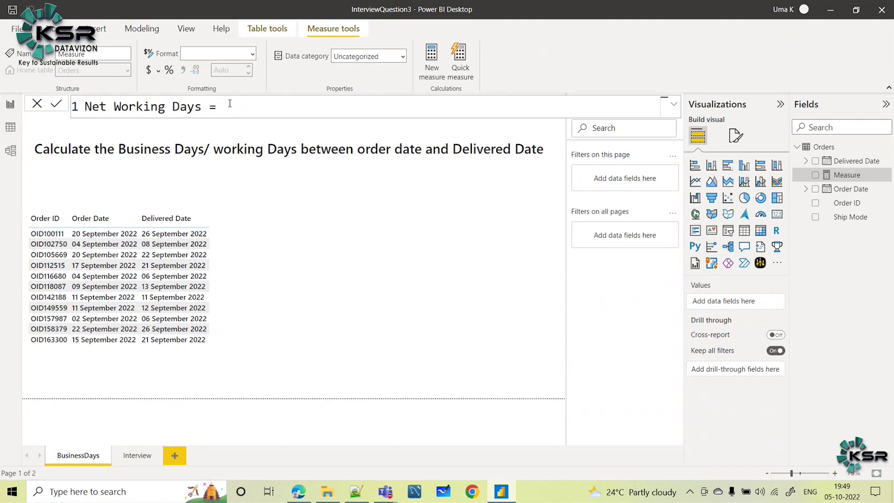
Define variable a in the measure as SELECTEDVALUE(Orders[Order Date]) on a new formula line
key(shift+Return)
text(Var a =)
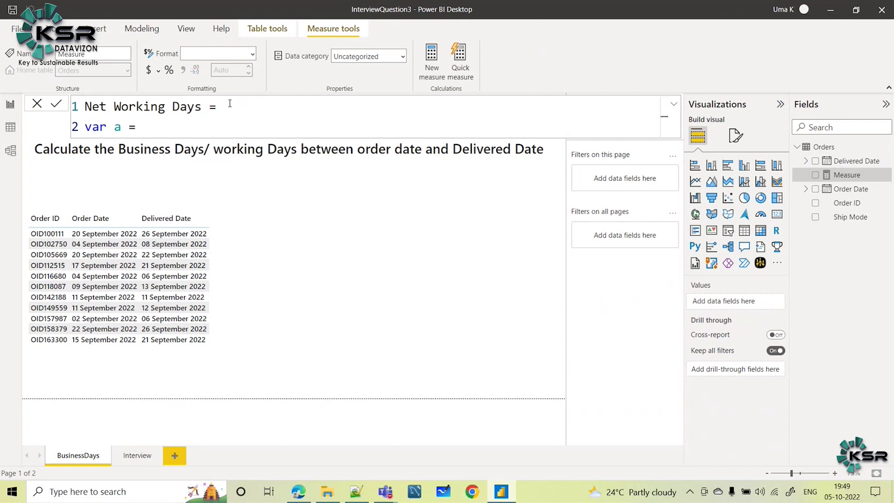
text(sel)
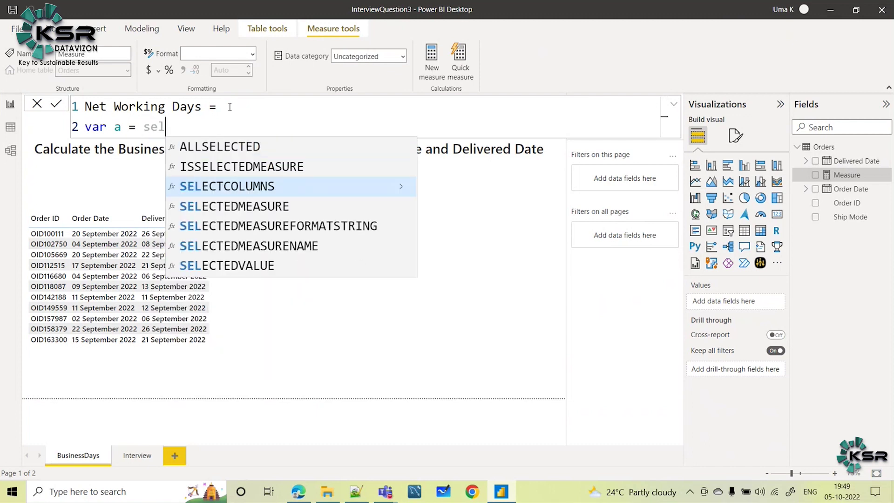
click(250, 266)
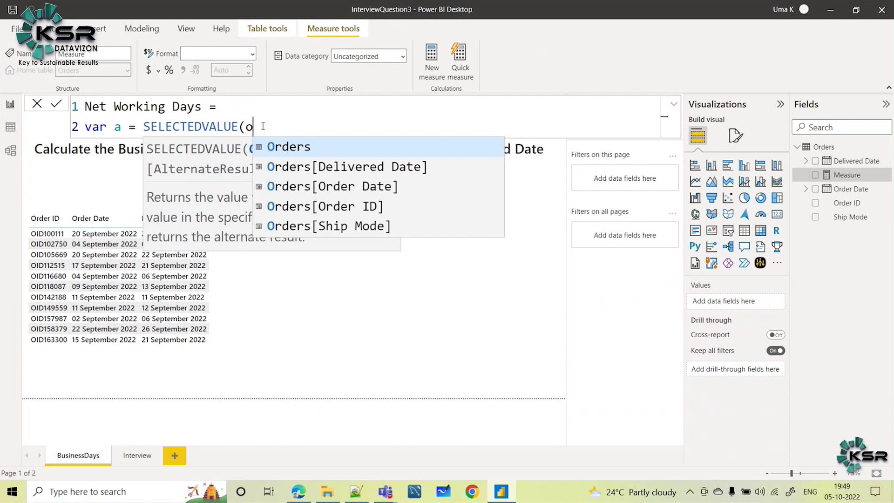
key(Down)
key(Down)
key(Tab)
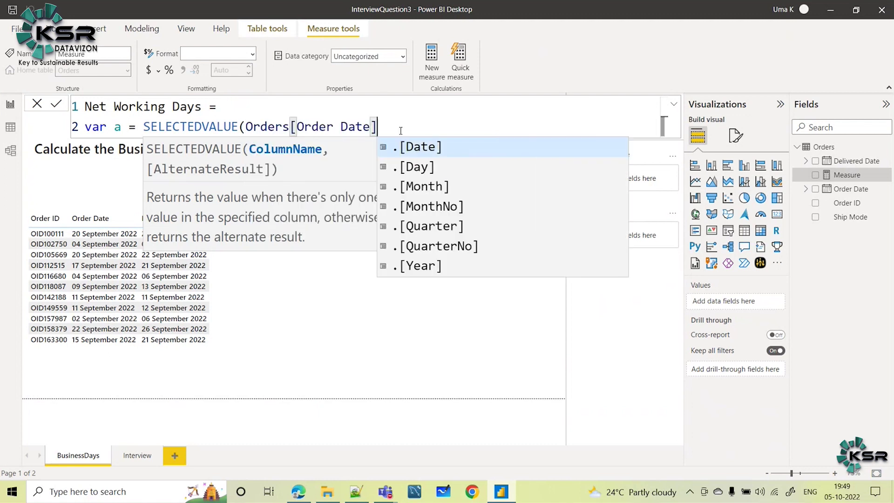
text())
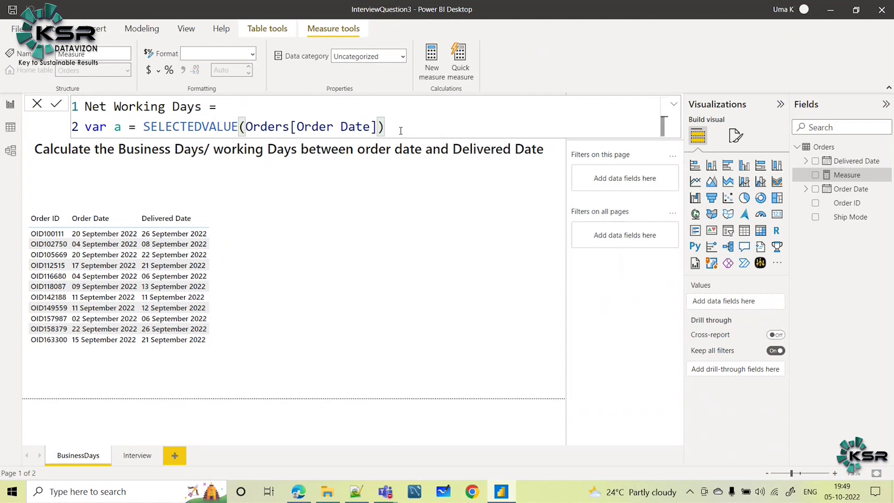
Define variable b in the measure as SELECTEDVALUE(Orders[Delivered Date]) on the following formula line
key(shift+Return)
text(var)
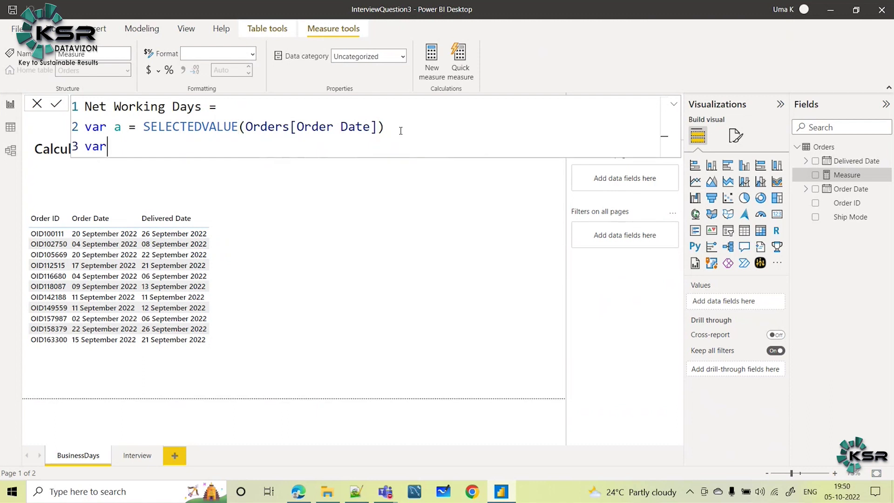
text( b=)
key(BackSpace)
text(= Sel)
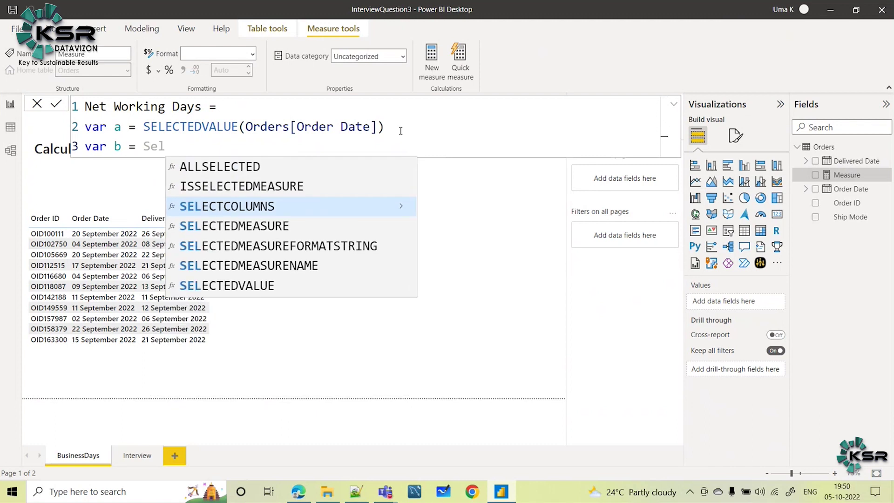
click(268, 285)
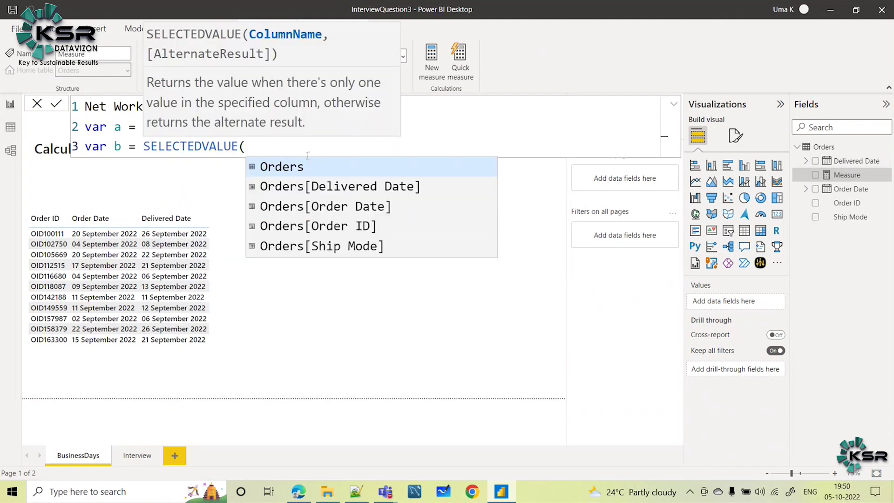
click(363, 186)
text())
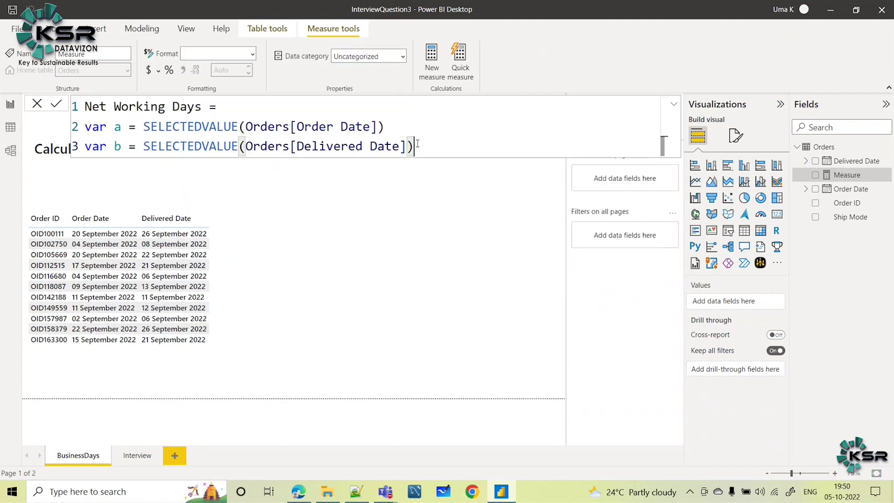
Define variable Businessdays in the measure as NETWORKDAYS(a,b) on a new formula line
key(shift+Return)
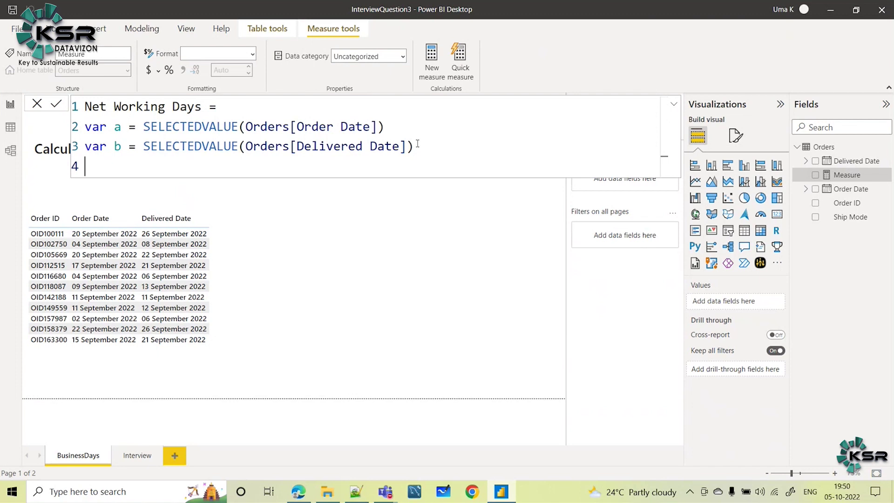
text(Var Businessdays = )
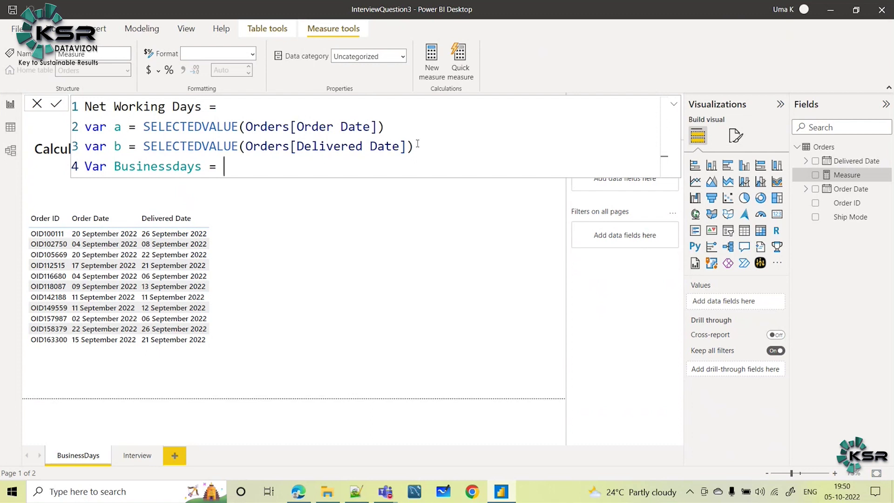
text(net)
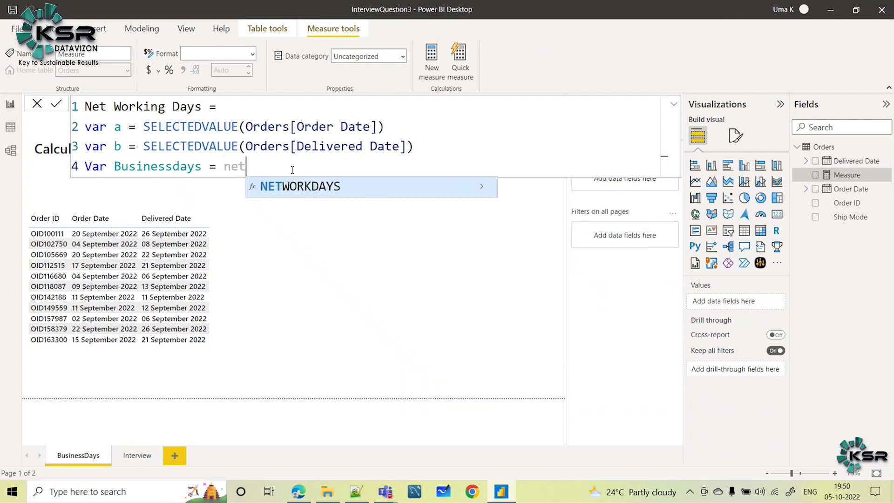
click(321, 189)
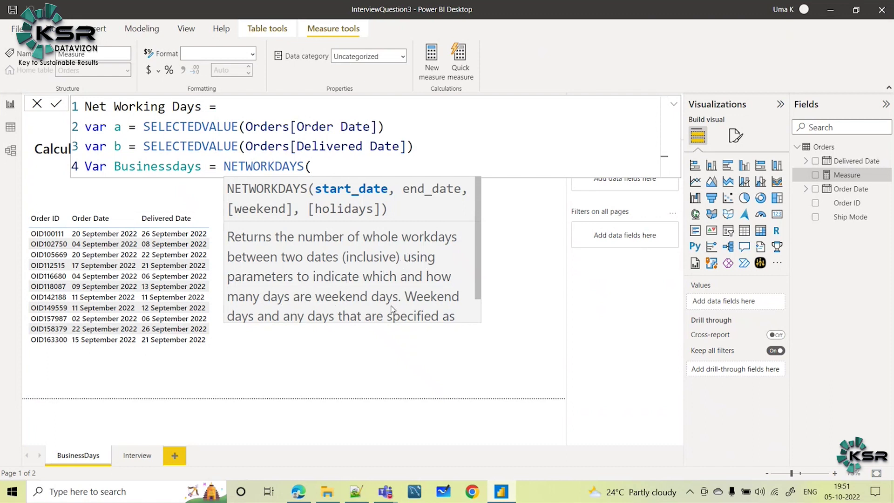
scroll(309, 293, down, 1)
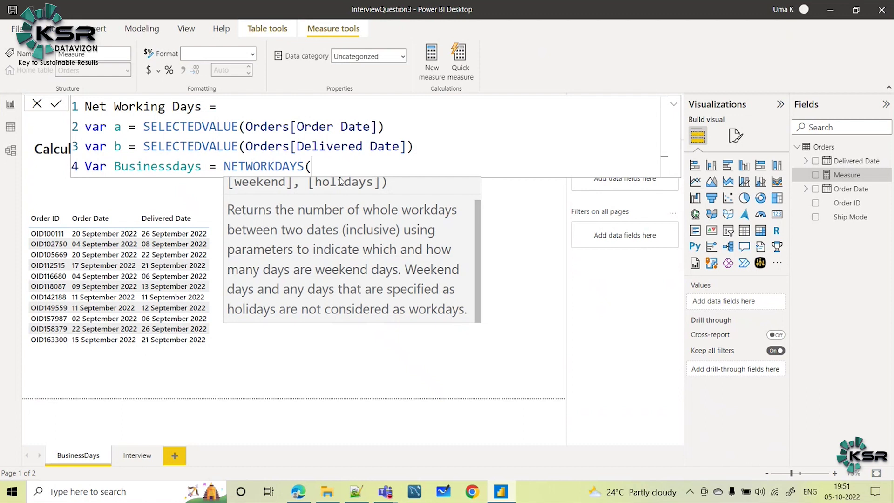
scroll(482, 237, up, 1)
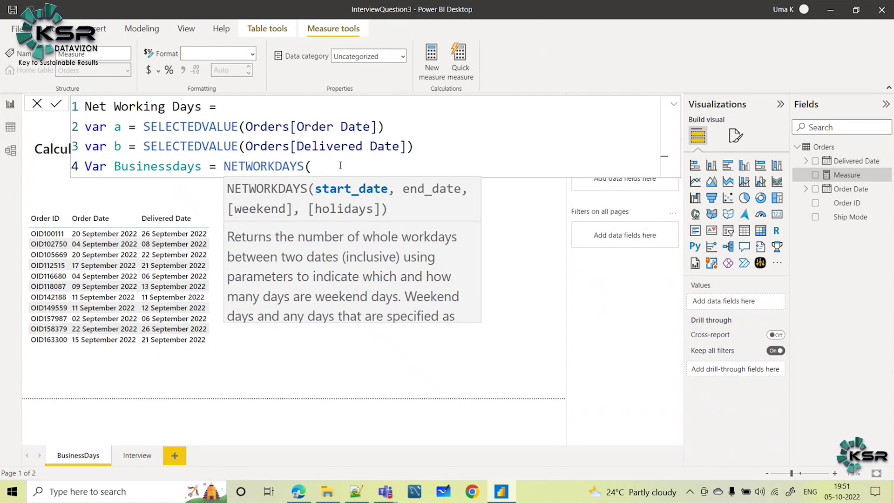
text(ord)
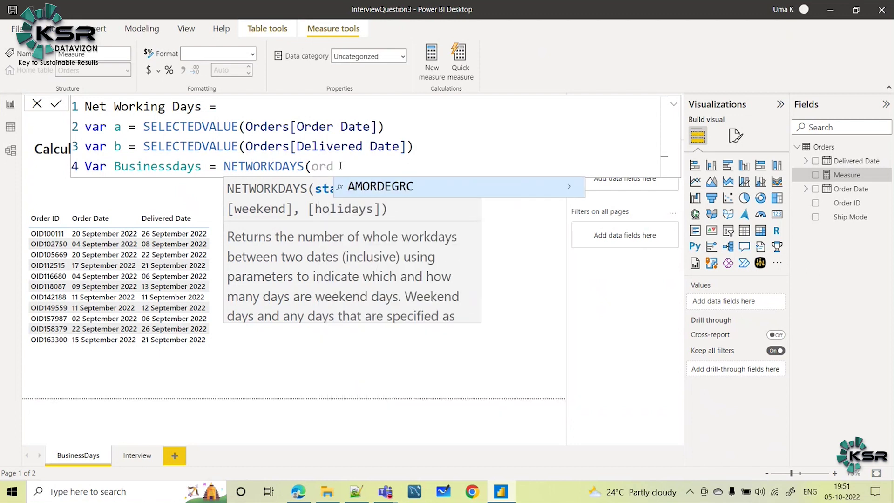
key(BackSpace)
key(BackSpace)
key(BackSpace)
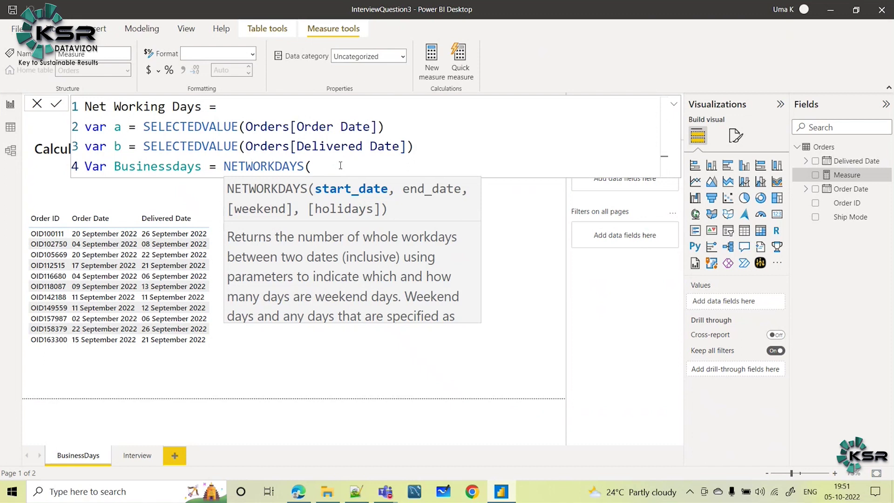
text(a)
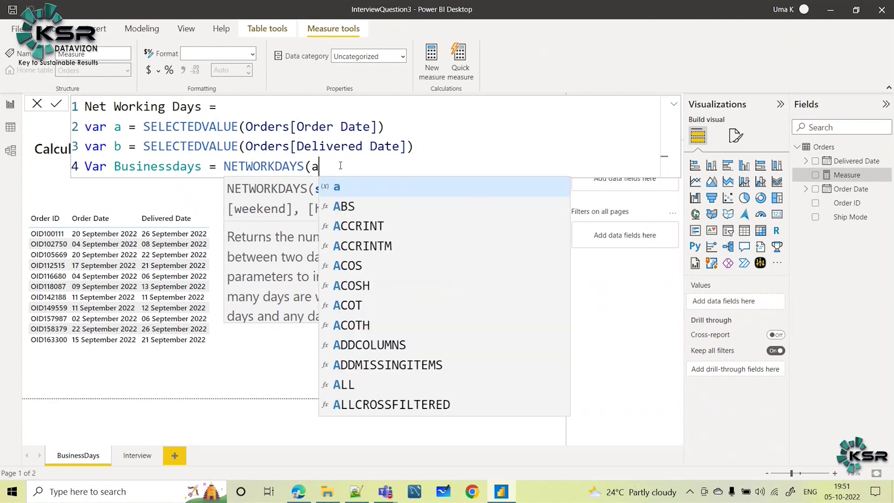
text(,)
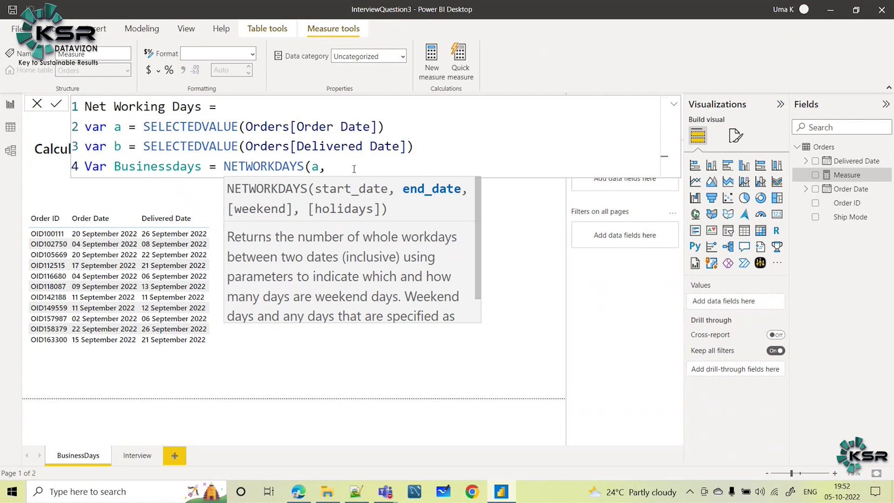
text(b))
Return Businessdays on the measure's last line, commit the formula and add Net Working Days to the table visual's columns
key(shift+Return)
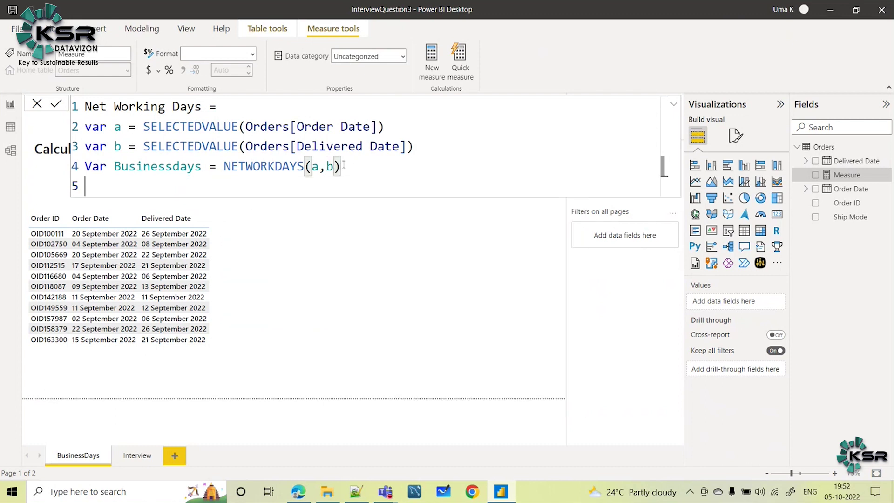
text(re)
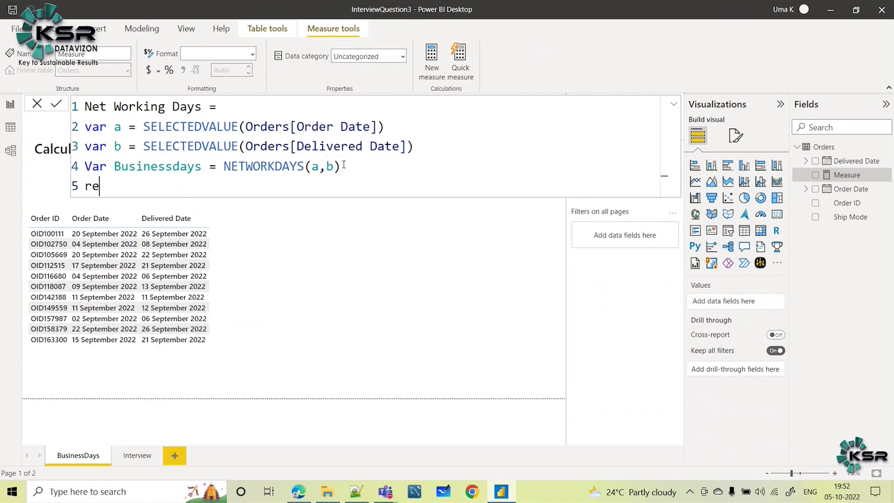
text(turn Bus)
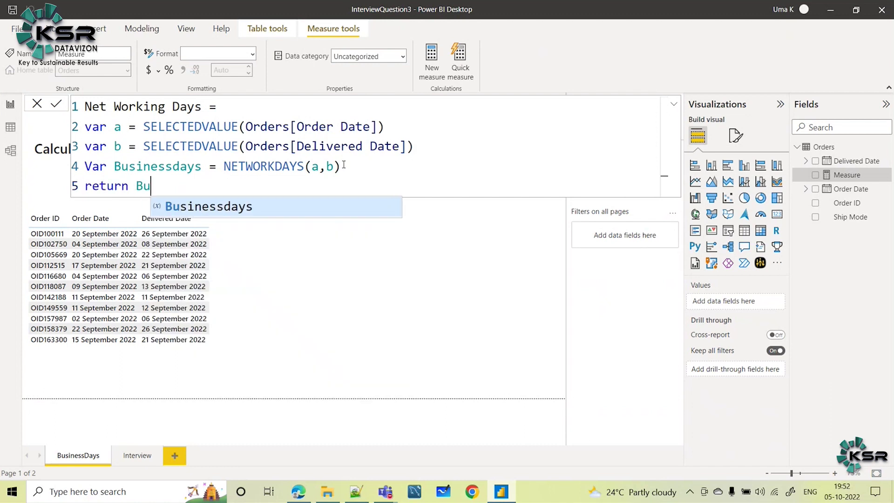
click(289, 208)
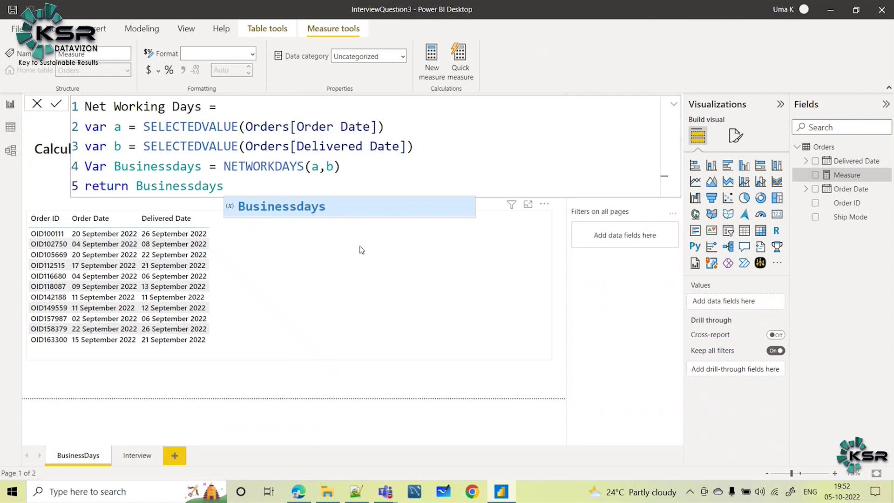
key(Escape)
click(673, 107)
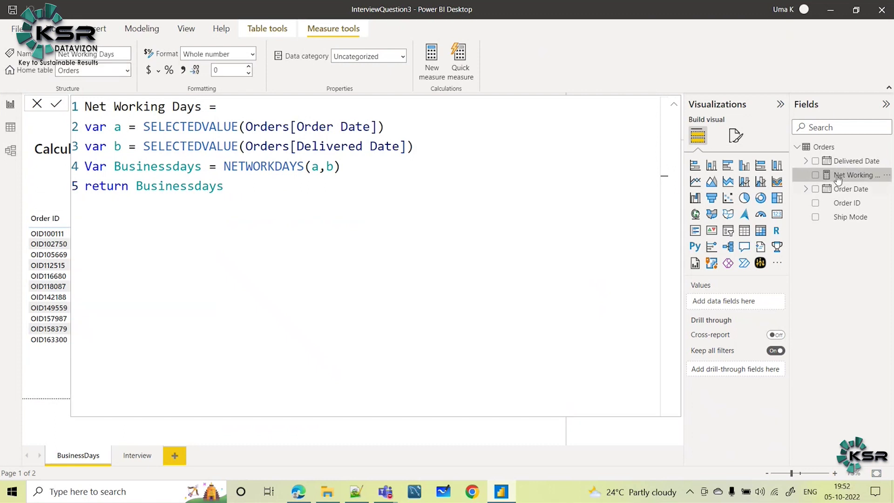
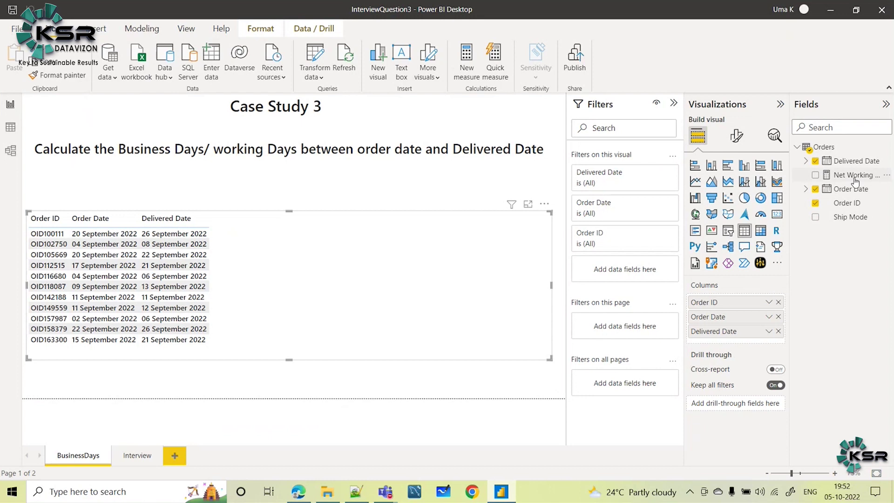
drag(858, 179, 735, 344)
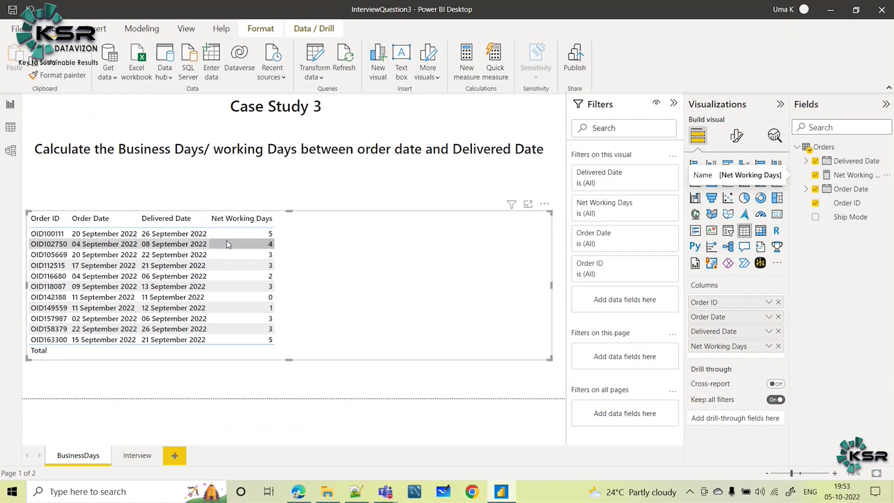
Check the table's order and delivery dates against September 2022 in the system calendar, selecting 20 and 4 September
click(842, 492)
click(845, 130)
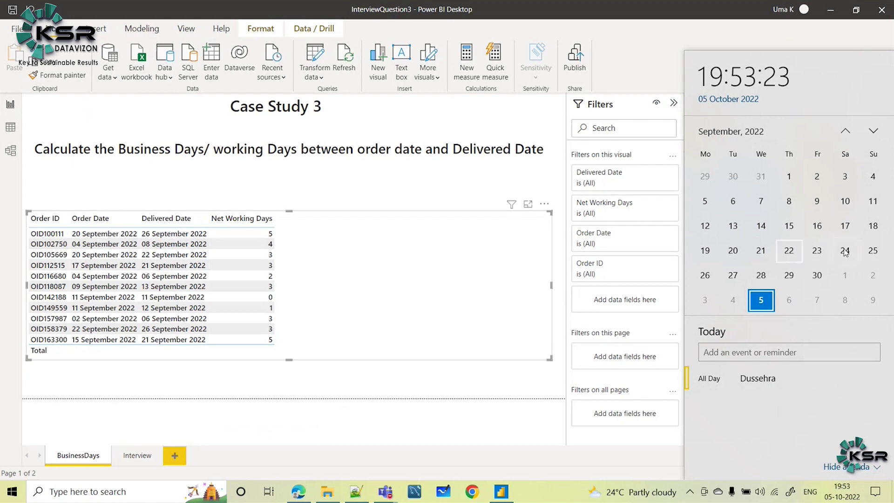
click(731, 255)
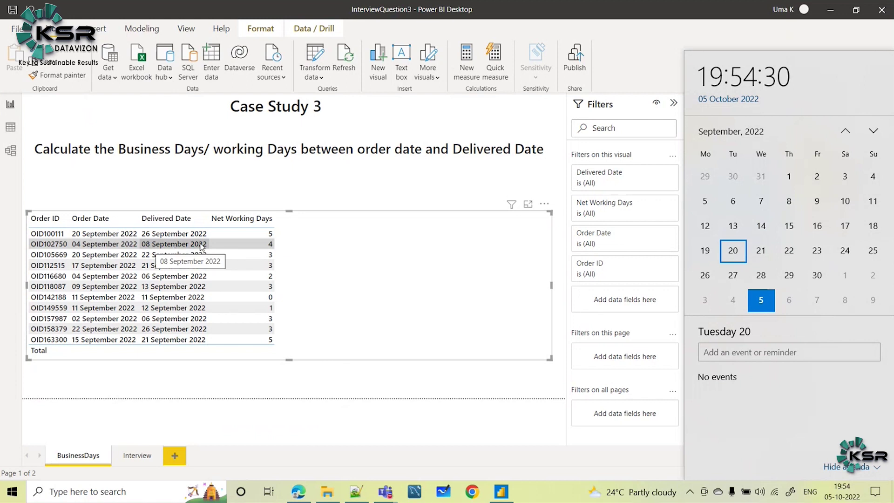
click(869, 184)
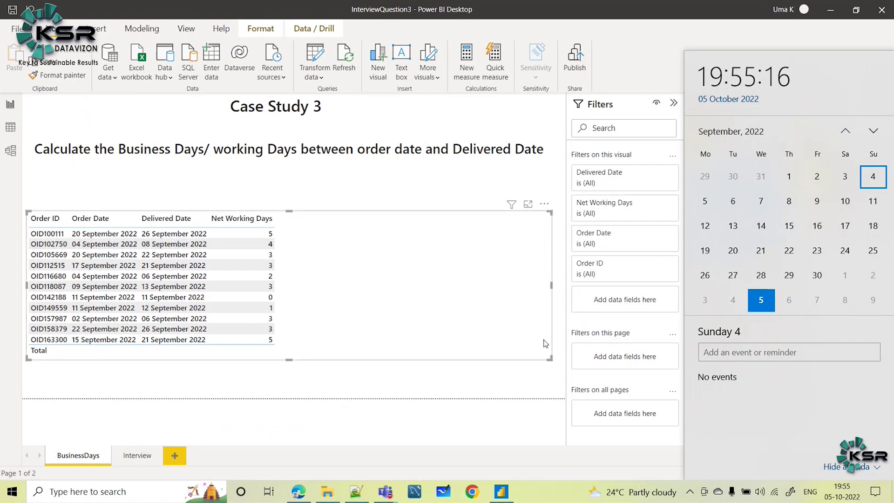
click(652, 47)
Open the Net Working Days measure's formula and place the cursor after argument b in NETWORKDAYS
click(863, 176)
click(674, 104)
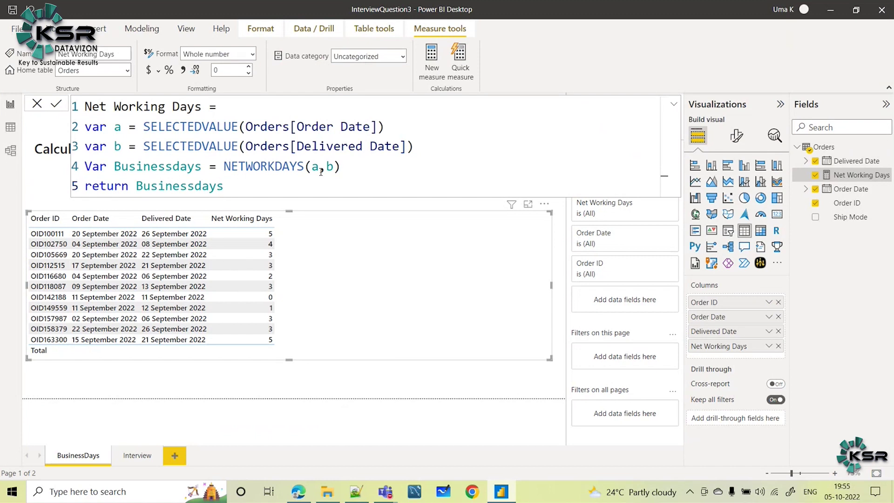
click(335, 167)
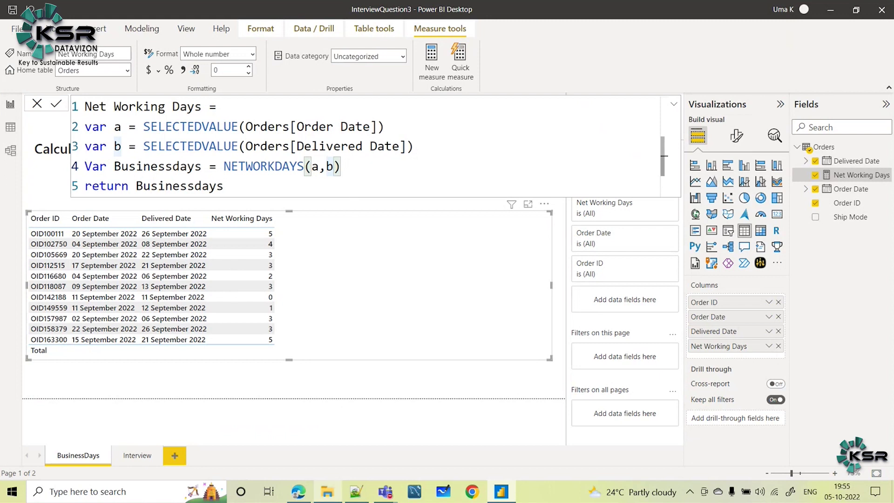
Switch to the browser and read the NETWORKDAYS documentation, covering its syntax and the start_date, end_date, weekend and holidays parameters
click(299, 491)
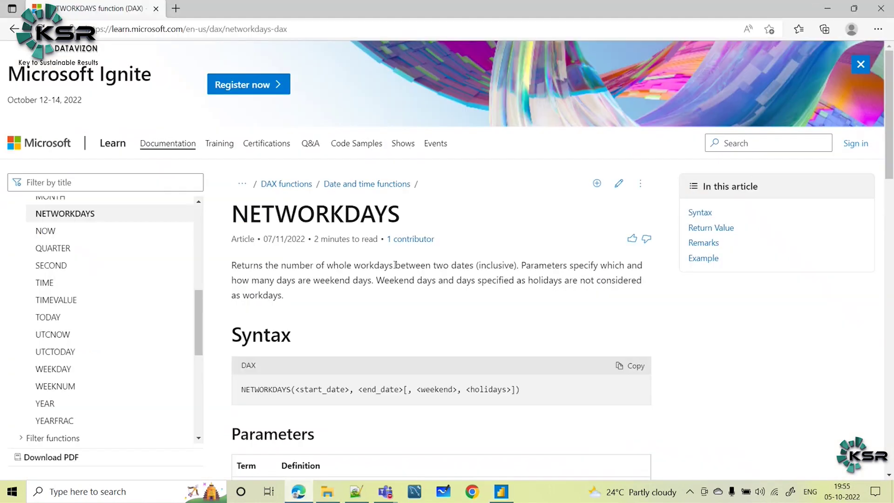
scroll(319, 355, down, 1)
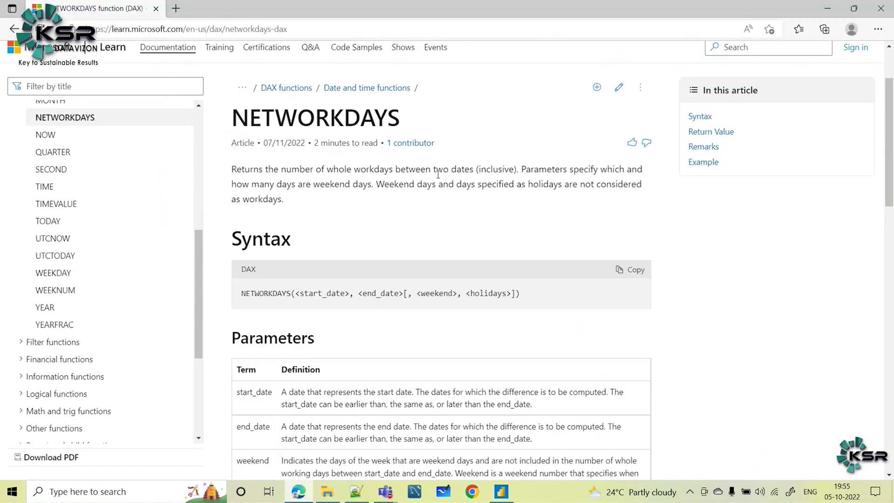
scroll(410, 319, down, 5)
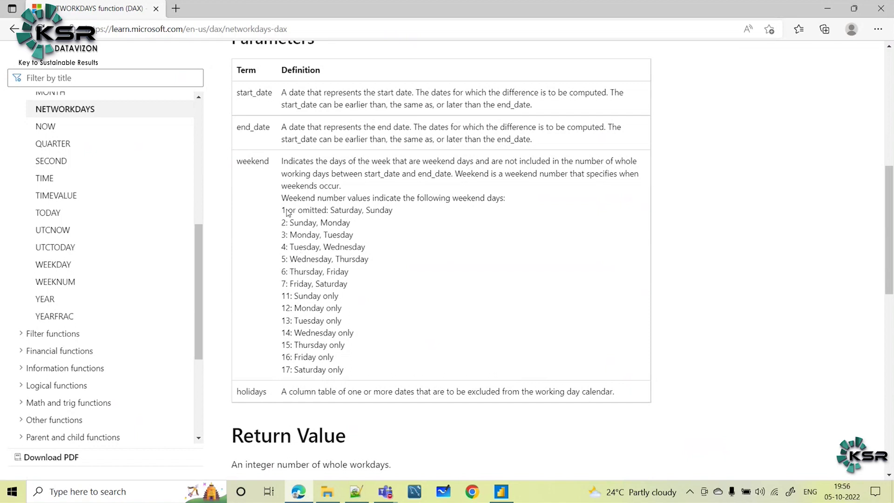
scroll(424, 247, up, 8)
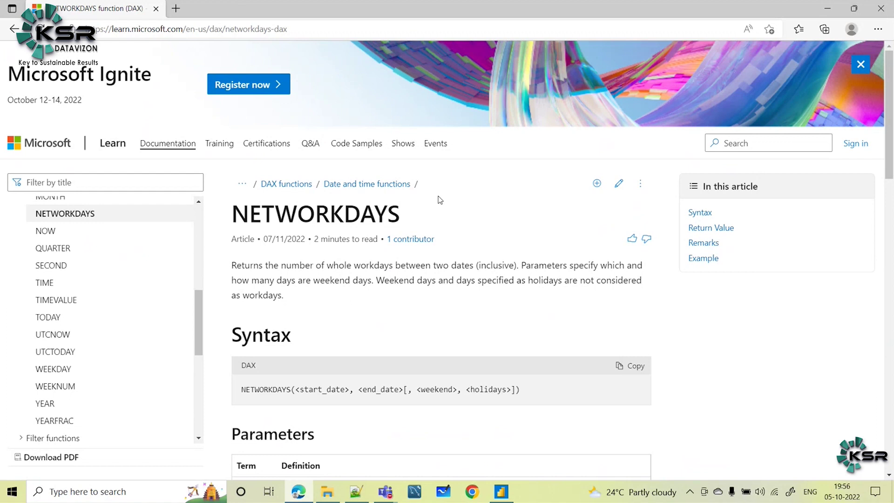
scroll(419, 303, down, 10)
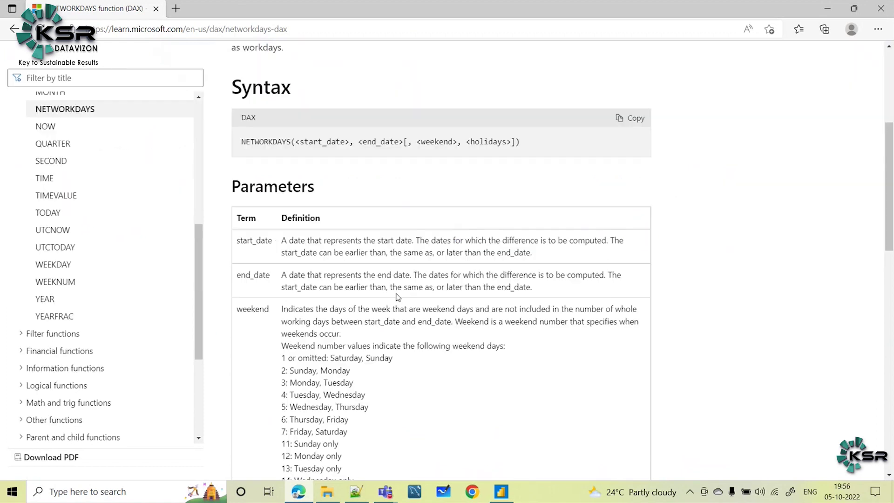
scroll(452, 345, up, 9)
scroll(429, 259, up, 1)
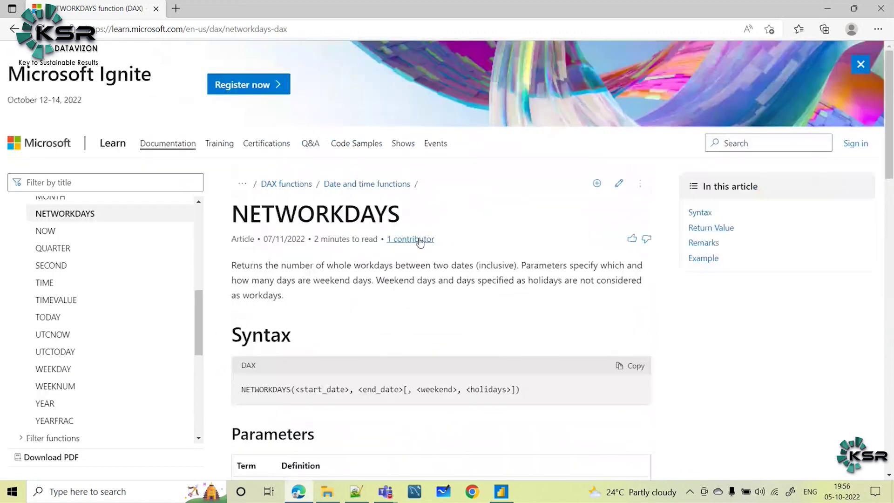
Switch back to Power BI Desktop, review the measure's variable a and close the formula by deselecting the table visual
click(501, 491)
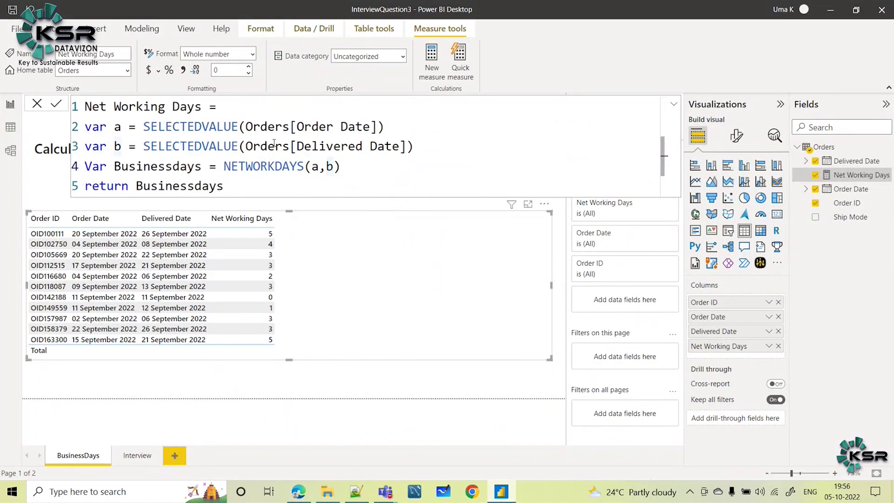
click(125, 133)
click(257, 383)
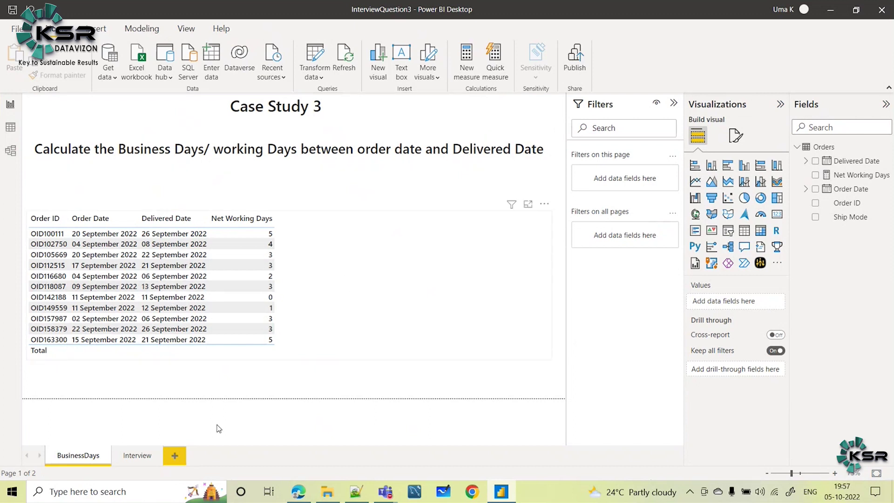
Review the Interview page's questions, the BusinessDays report page and the Orders table's data, ending on the Interview page
click(138, 456)
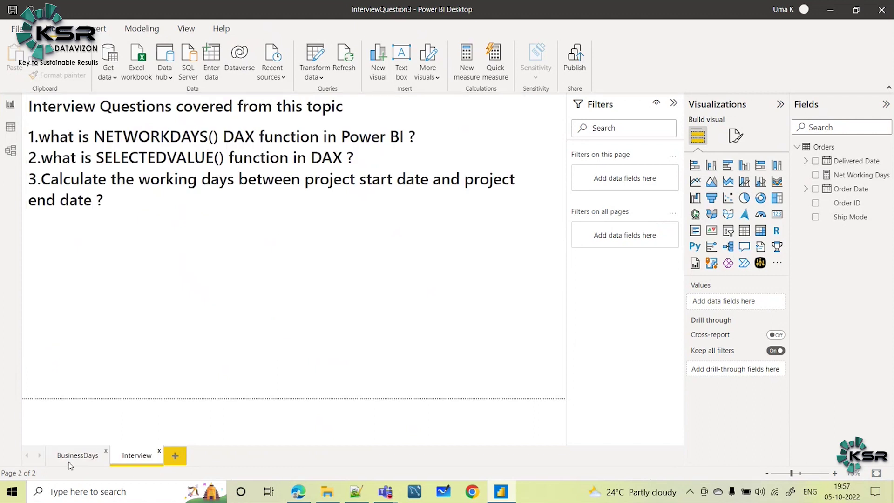
click(91, 456)
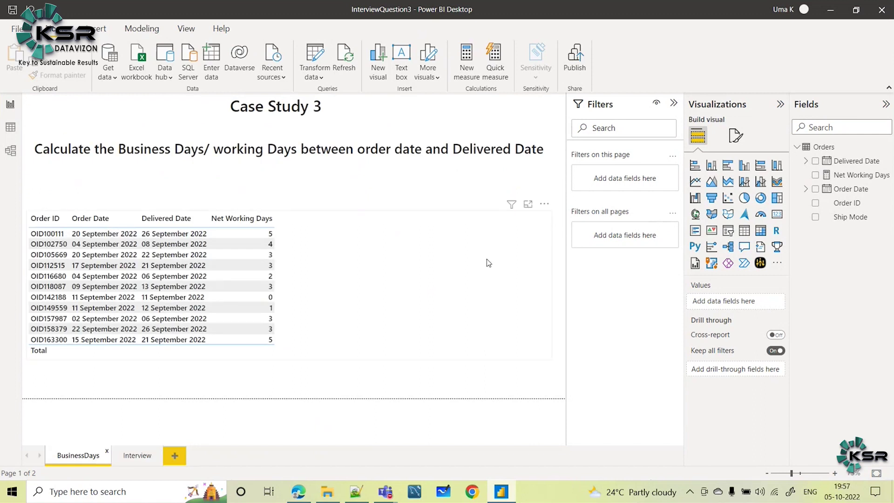
click(10, 126)
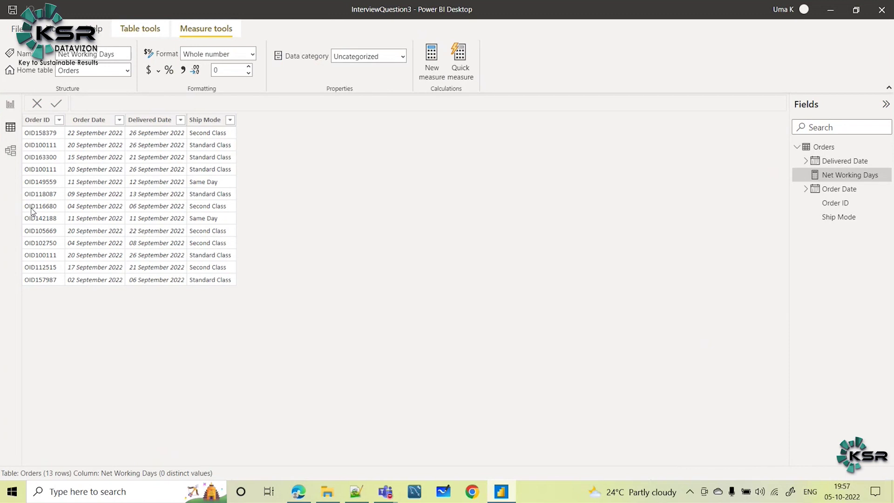
click(10, 104)
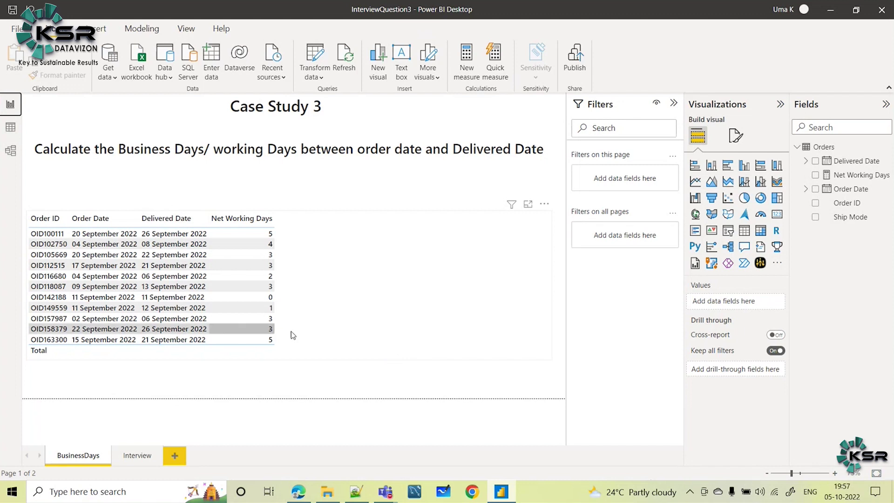
click(139, 458)
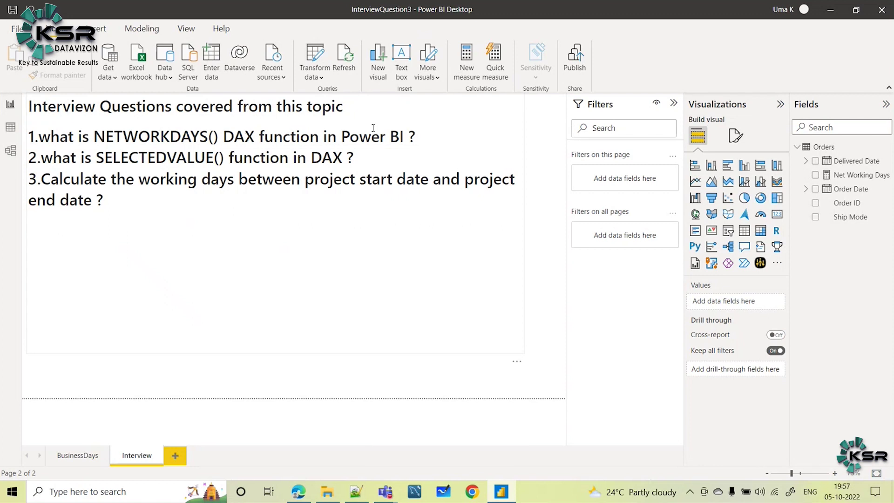
Switch to the browser and skim the NETWORKDAYS documentation's description, syntax and parameters table again
click(298, 491)
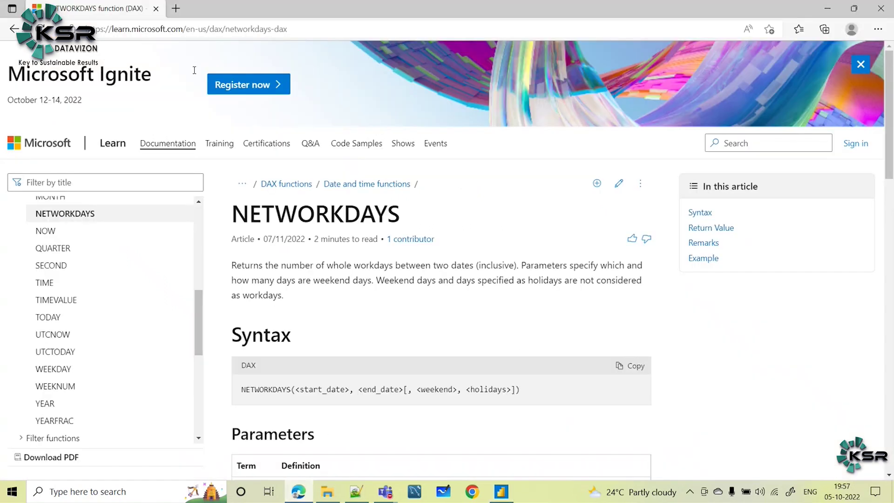
scroll(369, 326, down, 3)
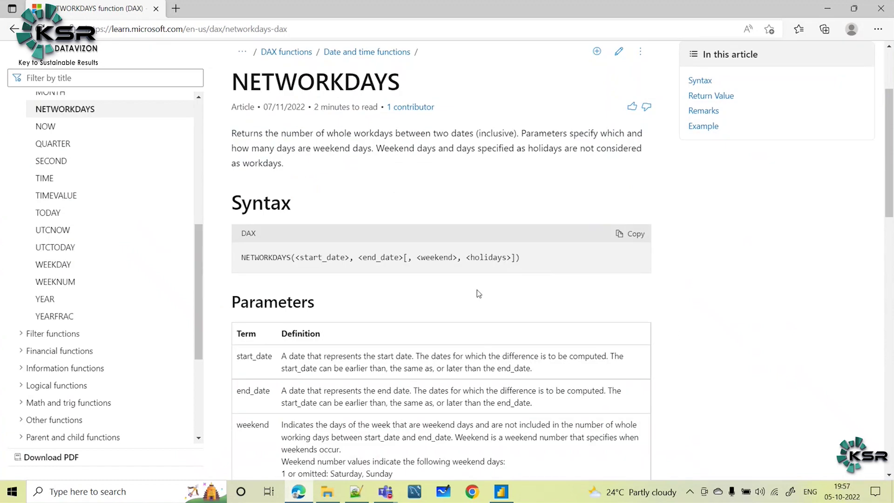
scroll(470, 326, down, 13)
scroll(419, 254, up, 10)
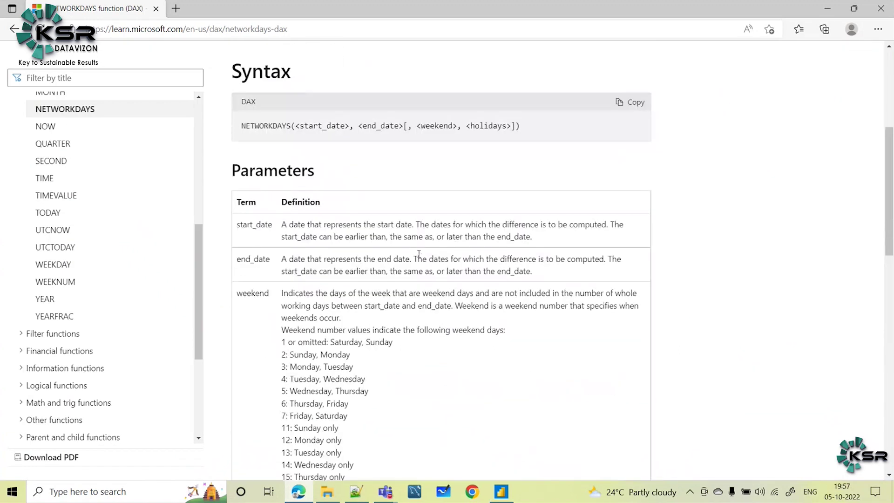
scroll(442, 279, up, 5)
scroll(468, 303, down, 7)
Switch back to Power BI Desktop and highlight the third interview question's text about calculating working days, then deselect the text box
click(501, 491)
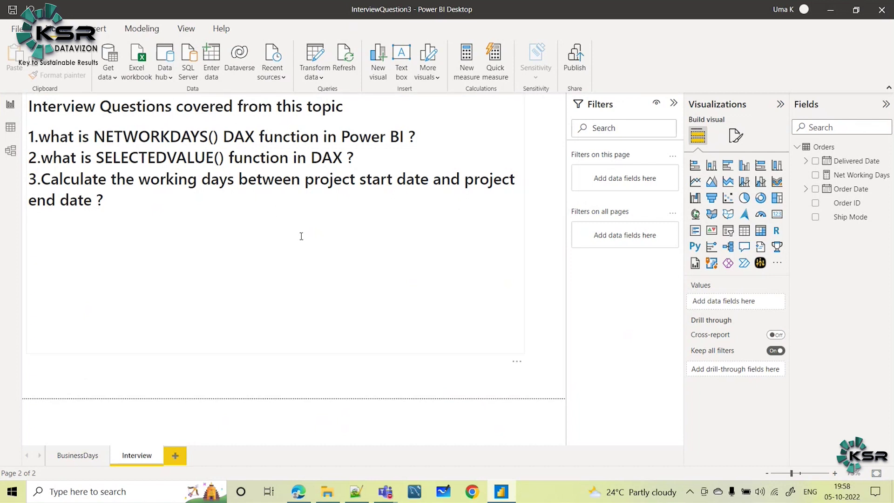
drag(41, 179, 146, 210)
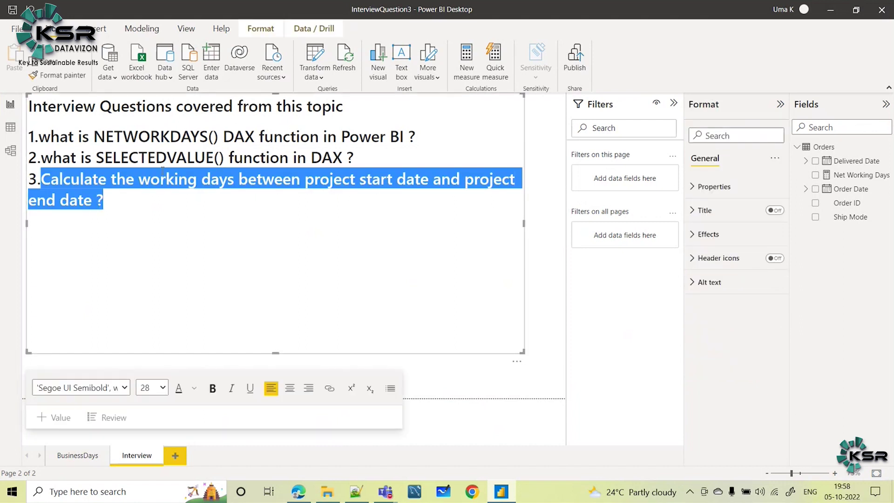
click(439, 378)
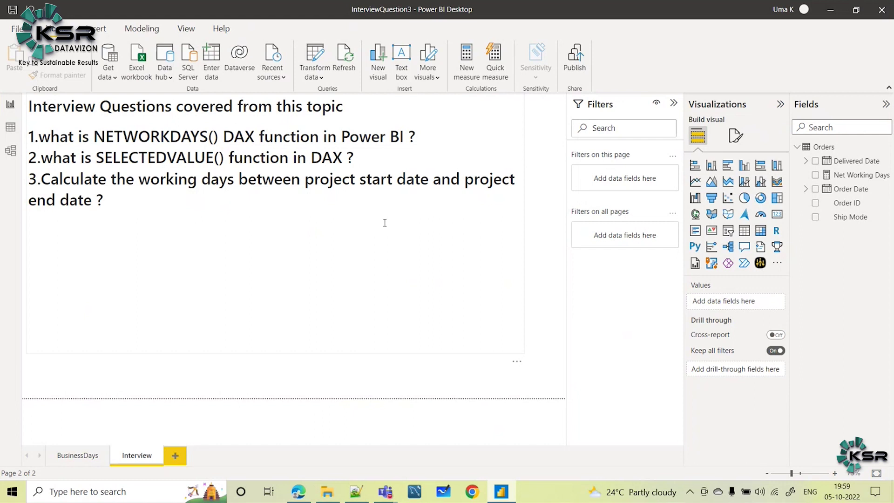
Review the Net Working Days measure's formula, collapse it, and reread the whole third interview question by highlighting it with its number
click(851, 176)
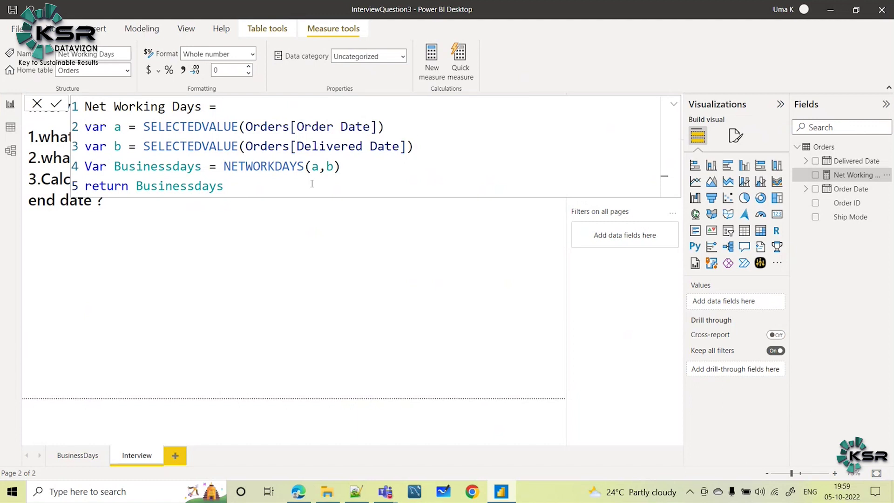
click(674, 108)
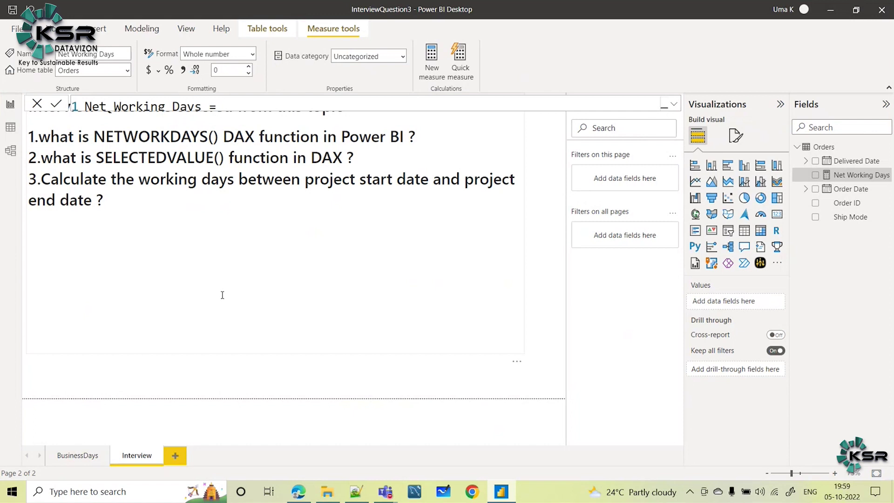
drag(111, 201, 31, 181)
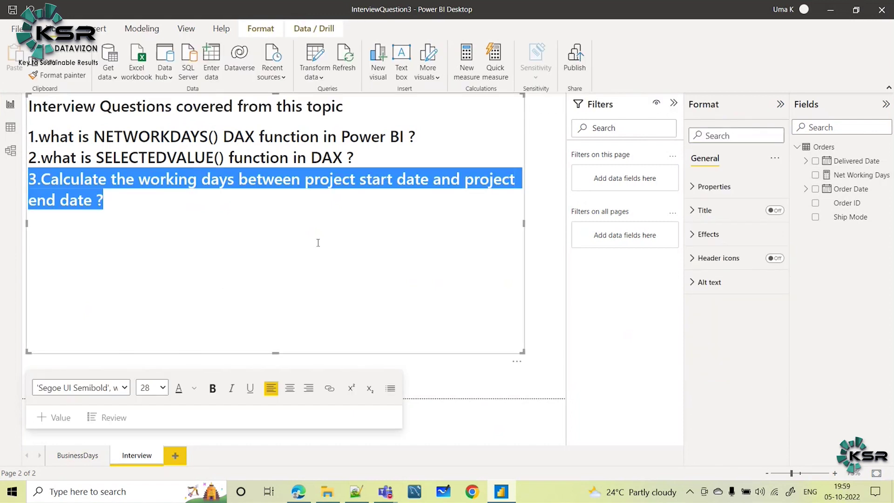
click(480, 384)
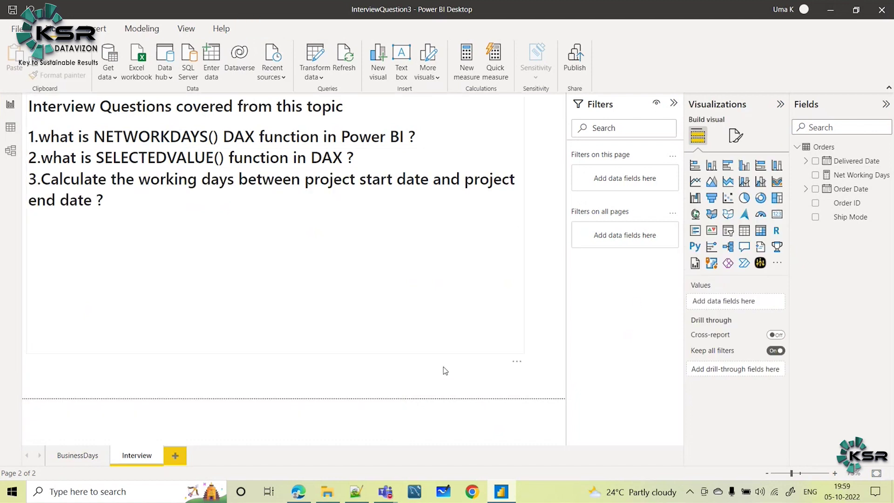